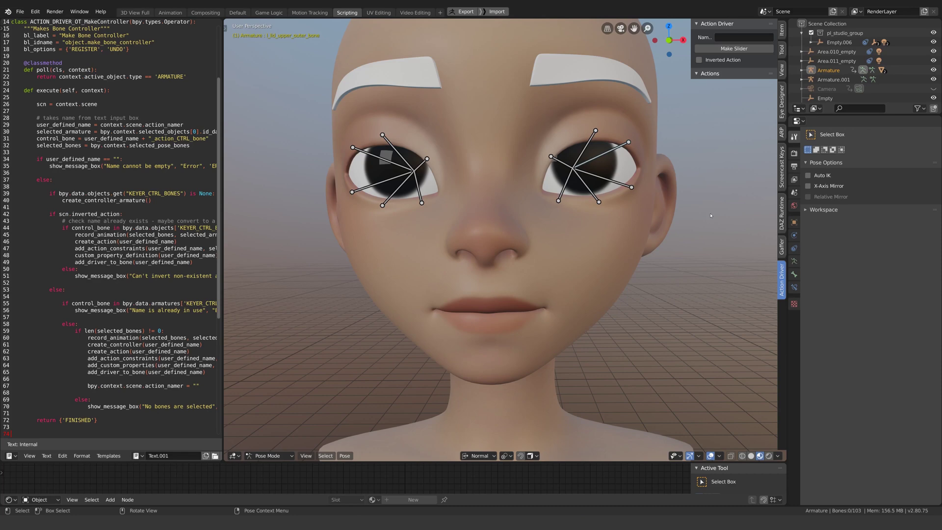
left_click(629, 143)
left_click(660, 170)
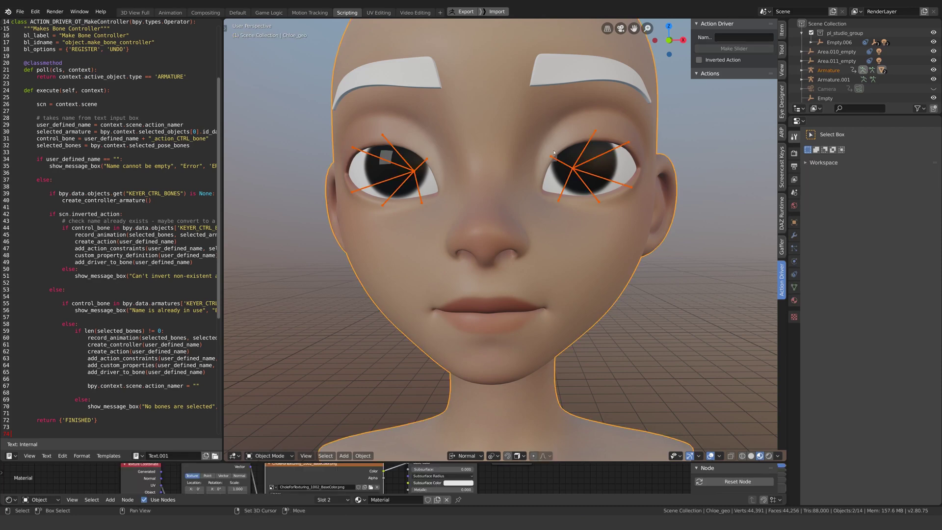
key("ctrl+z")
left_click(691, 198)
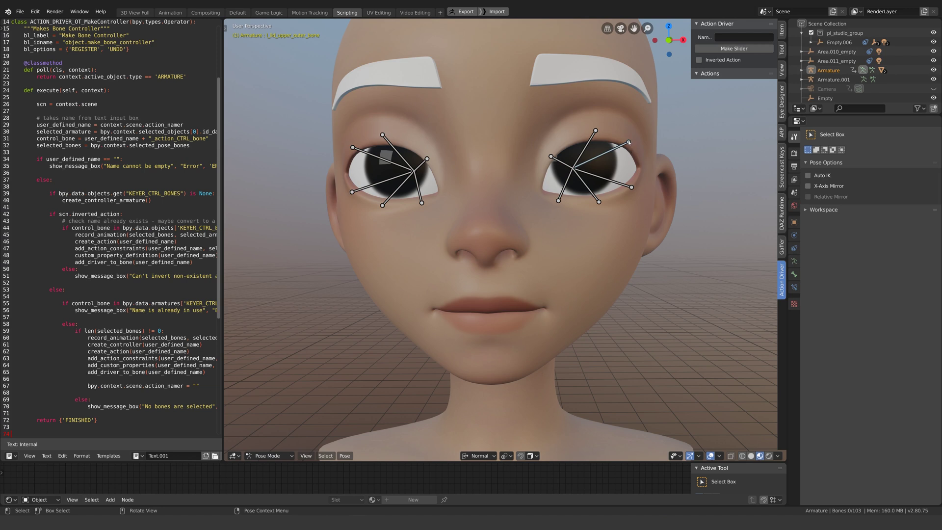
Step: Select the three upper lid bones of the character's left eye and rotate them about 8 degrees upward with the Trackball rotation
left_click(629, 142, "shift")
left_click(586, 148, "shift")
left_click(551, 157, "shift")
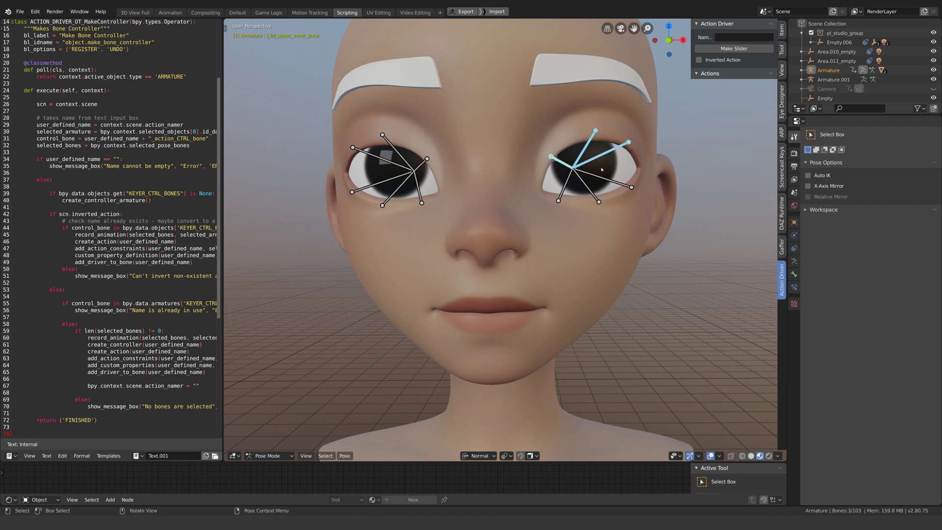
key("r")
key("r")
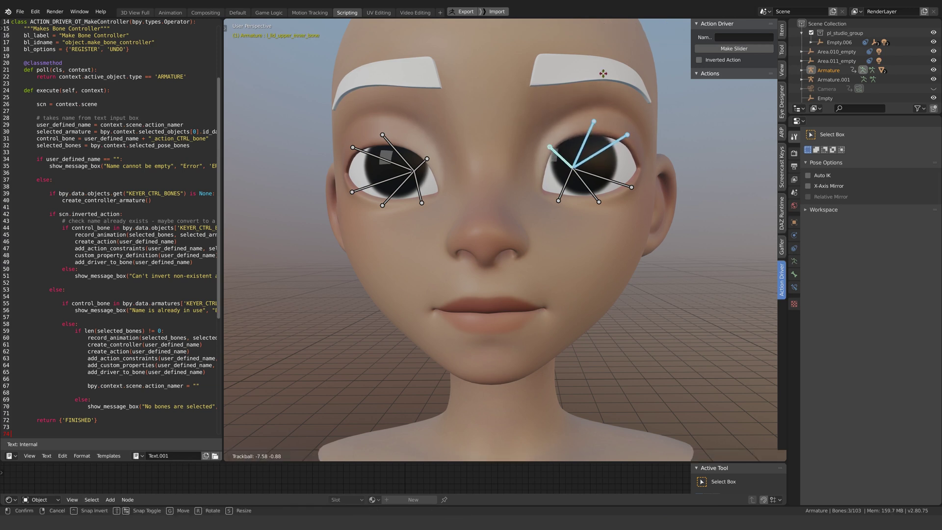
left_click(605, 72)
Step: Create an action slider named l_eyelid_upper_up/down from the raised eyelid pose and test it
left_click(722, 38)
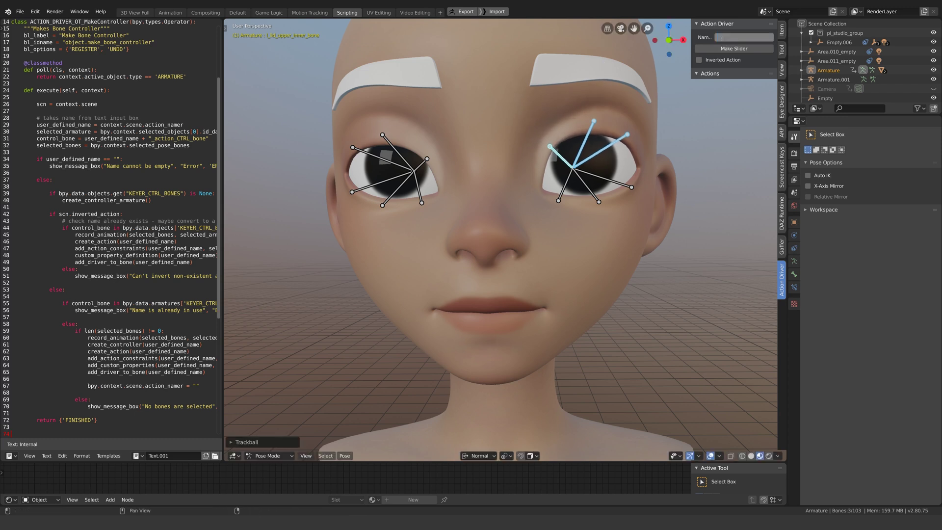
type("l_eyelid_upper_up/down")
key("Return")
left_click(721, 48)
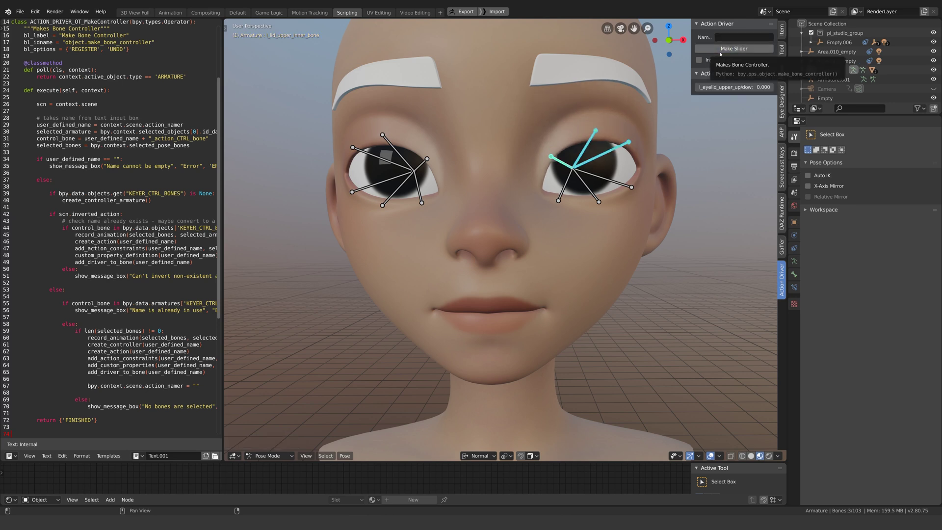
mouse_move(691, 88)
left_mouse_down()
mouse_move(683, 87)
mouse_move(732, 87)
mouse_move(703, 87)
left_mouse_up()
Step: Rotate the three upper lid bones of the left eye downward until the eyelid half covers the eye
key("r")
key("r")
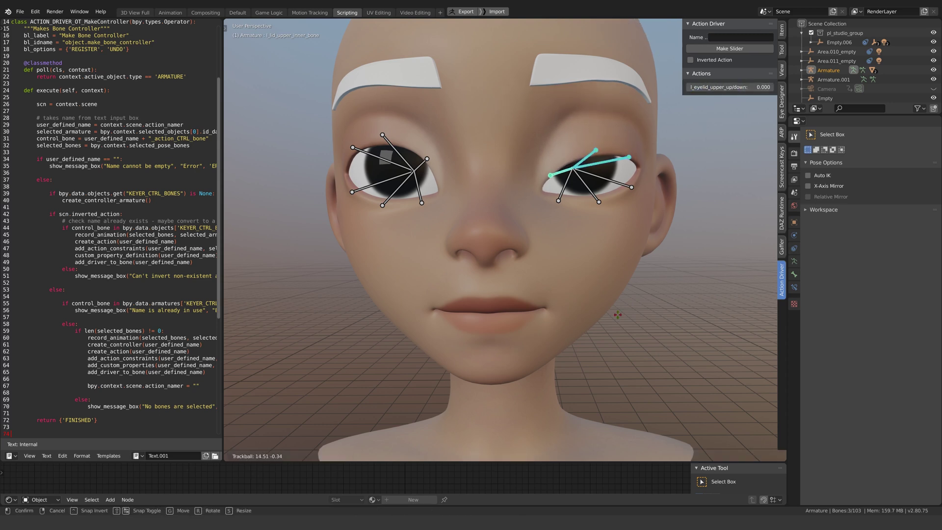
key("Return")
Step: Add the lowered pose as an inverted action to the l_eyelid_upper_up/down slider and try the slider
left_click(729, 37)
type("l_eyeli")
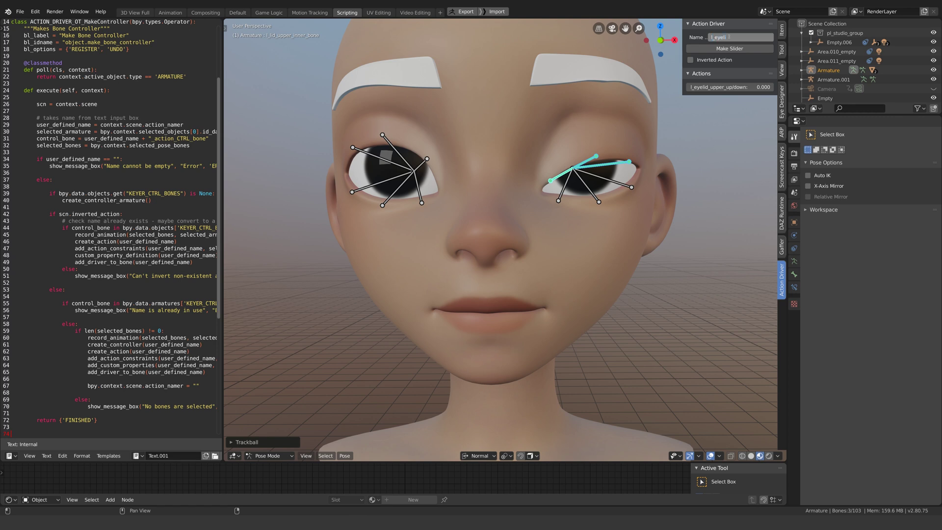
type("d_upper_up/down")
key("Return")
left_click(691, 60)
left_click(712, 49)
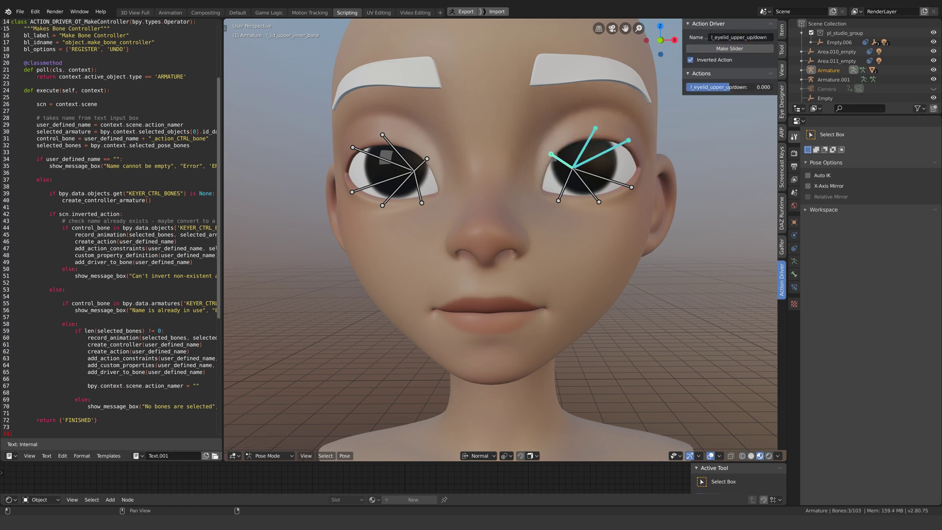
left_click_drag(730, 87, 773, 87)
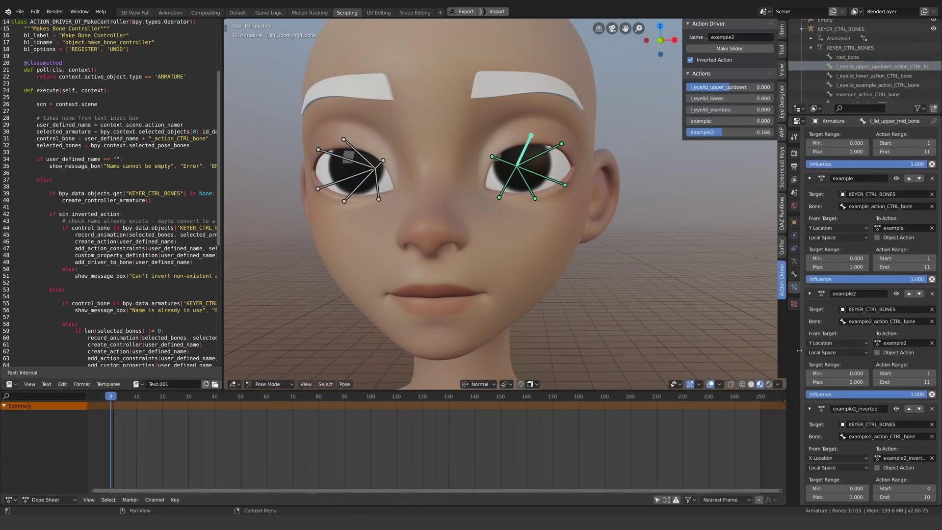
Step: Examine the action constraints on the left upper mid lid bone and the control bones in the KEYER_CTRL_BONES armature
scroll(805, 348, "up", 10)
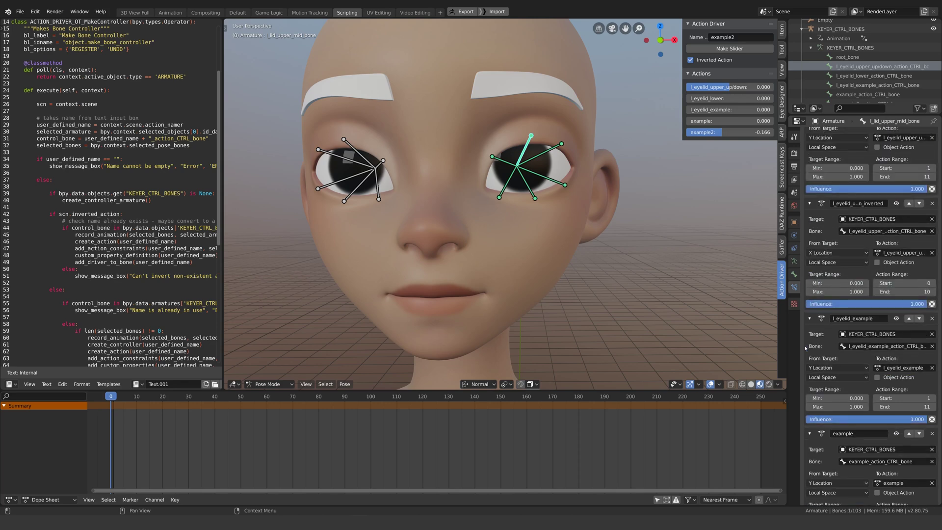
scroll(559, 263, "down", 9)
middle_click_drag(683, 295, 628, 279, "shift")
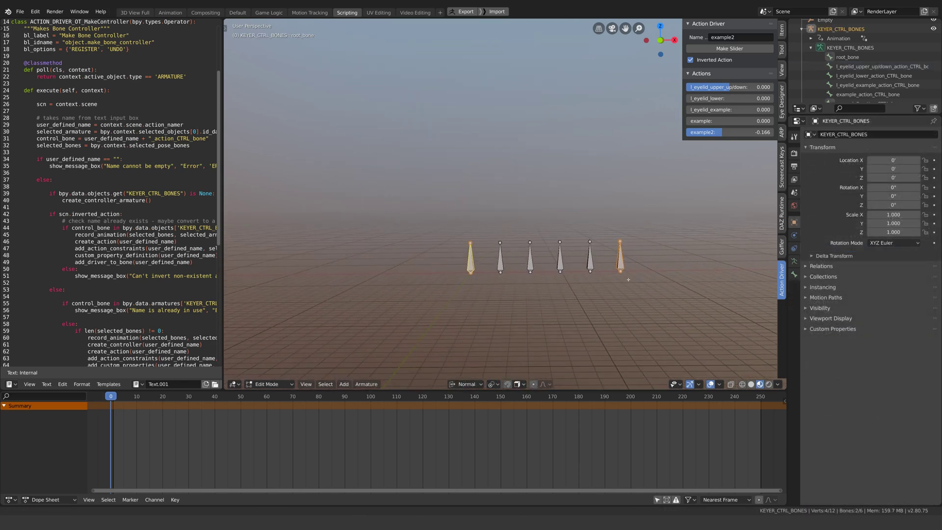
key("Tab")
key("Tab")
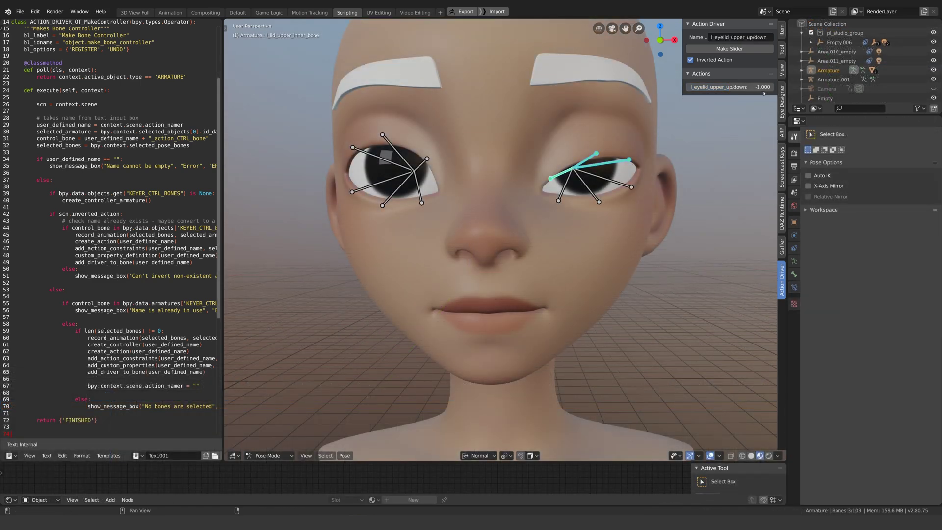
Step: Set the l_eyelid_upper_up/down slider to 0
left_click(763, 91)
type("0")
key("Return")
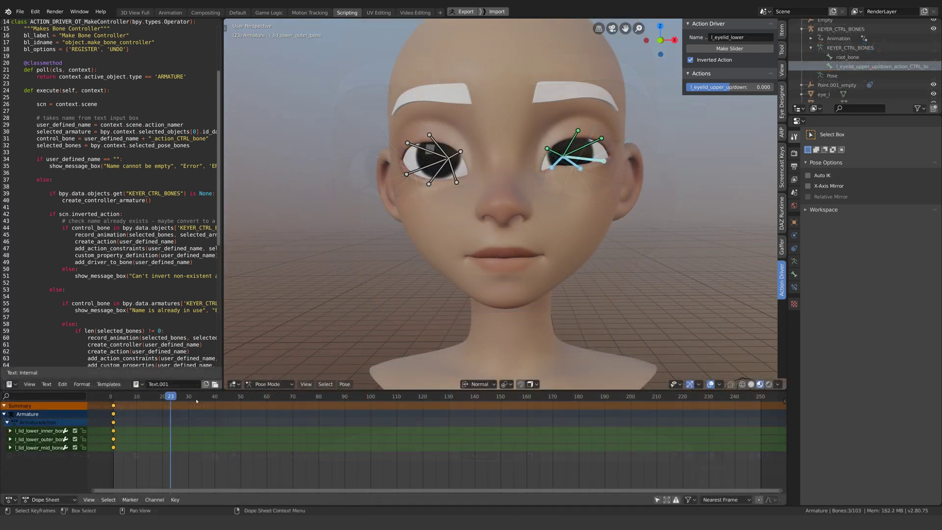
Step: At frame 50, clear the rotation of the three selected lower lid bones and insert a keyframe for them
left_click_drag(226, 398, 241, 402)
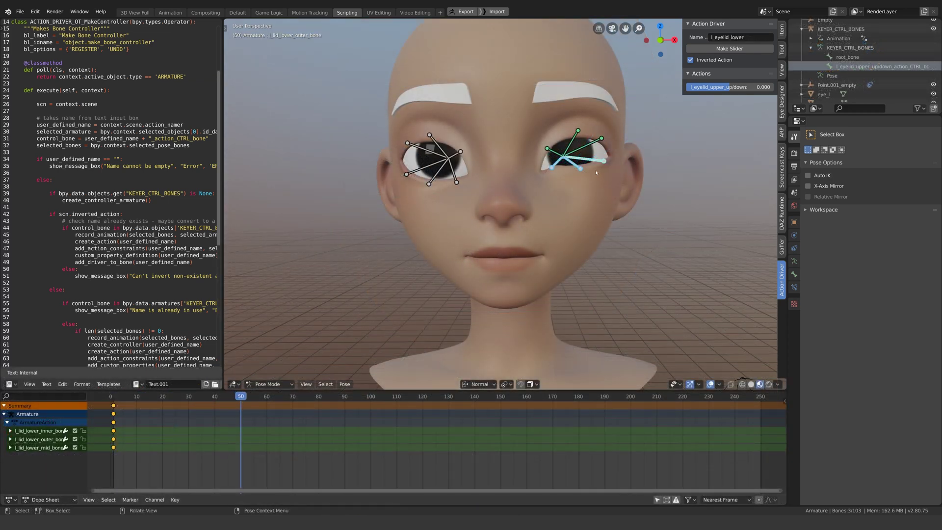
key("alt+r")
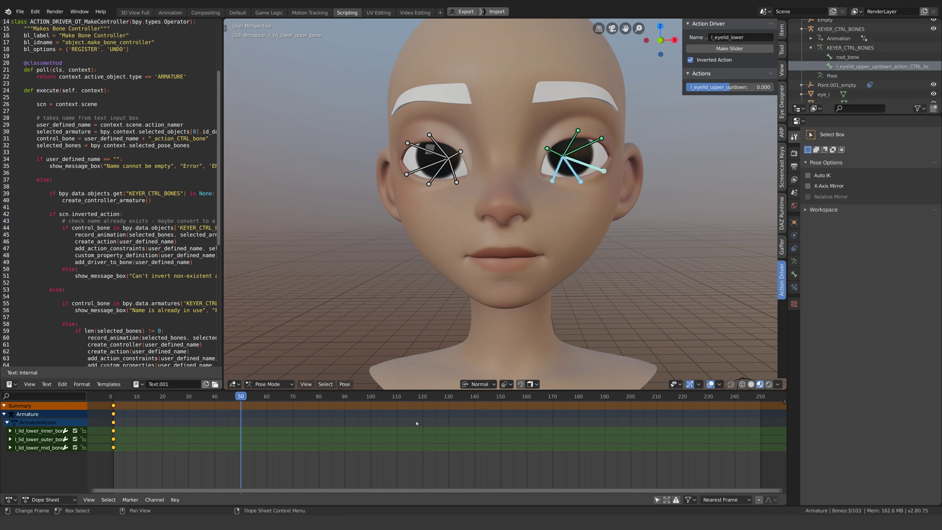
key("i")
left_click(614, 270)
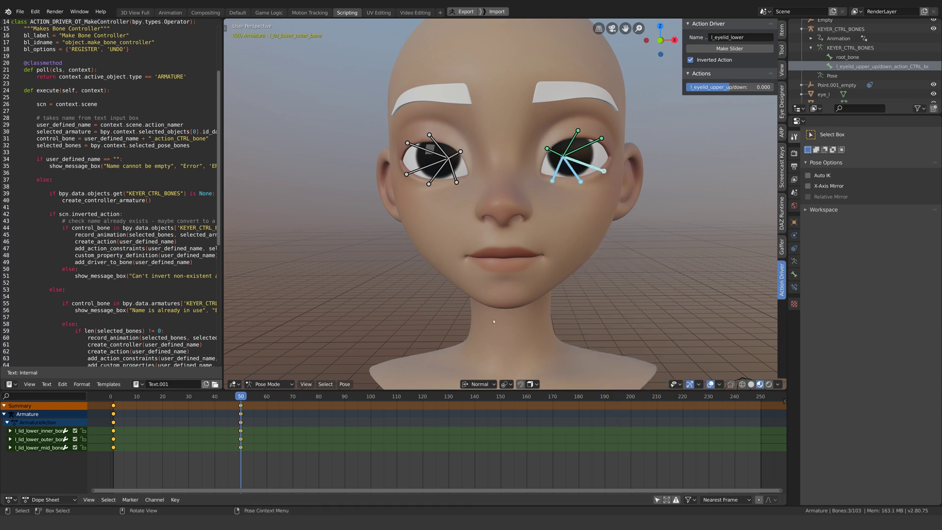
Step: Create the l_eyelid_lower slider as a non-inverted action and return the timeline to frame 0
mouse_move(241, 397)
left_mouse_down()
mouse_move(132, 396)
mouse_move(240, 396)
left_mouse_up()
left_click(691, 59)
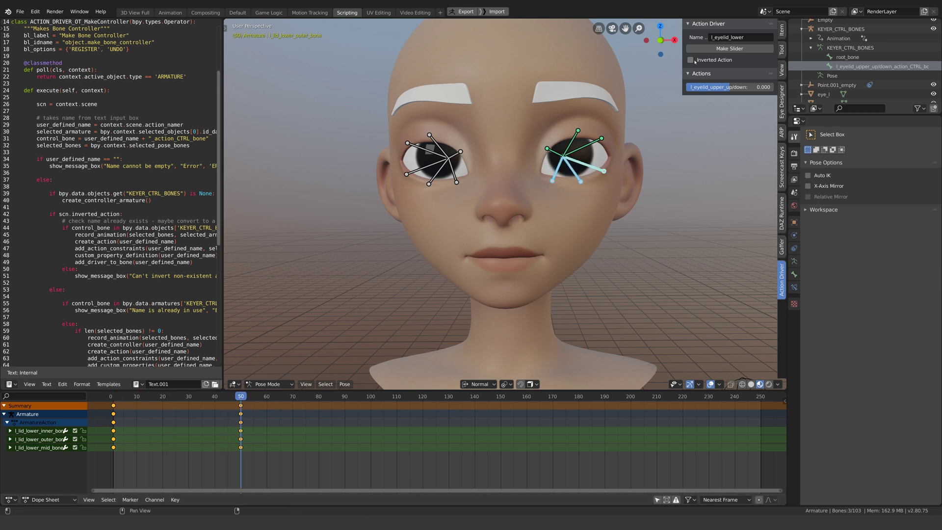
left_click(740, 48)
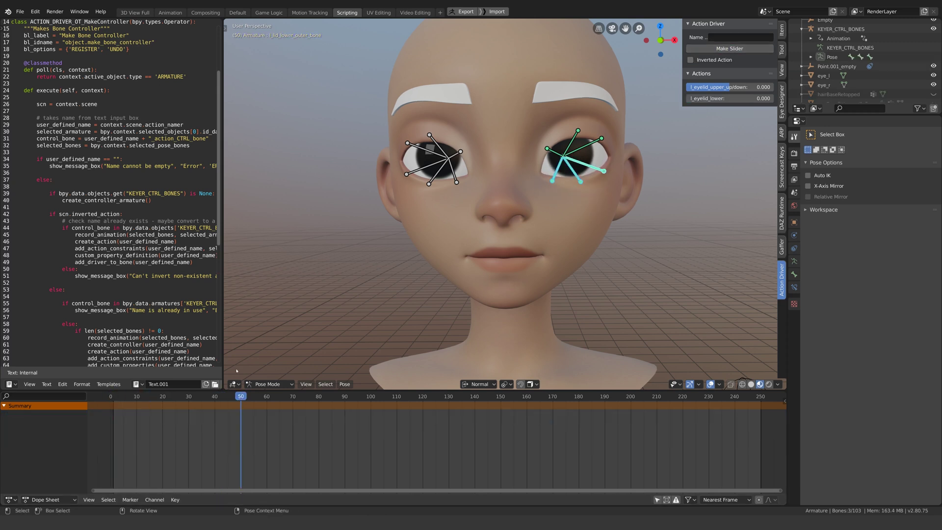
left_click_drag(241, 396, 116, 397)
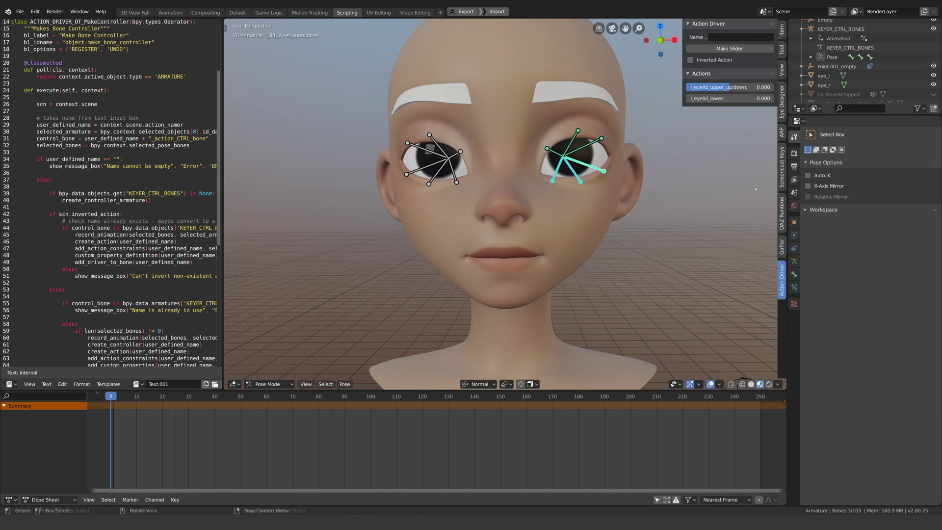
Step: Select the left eye's three upper lid bones and rotate them about 27.5 degrees downward with the Trackball rotation
scroll(697, 174, "up", 2)
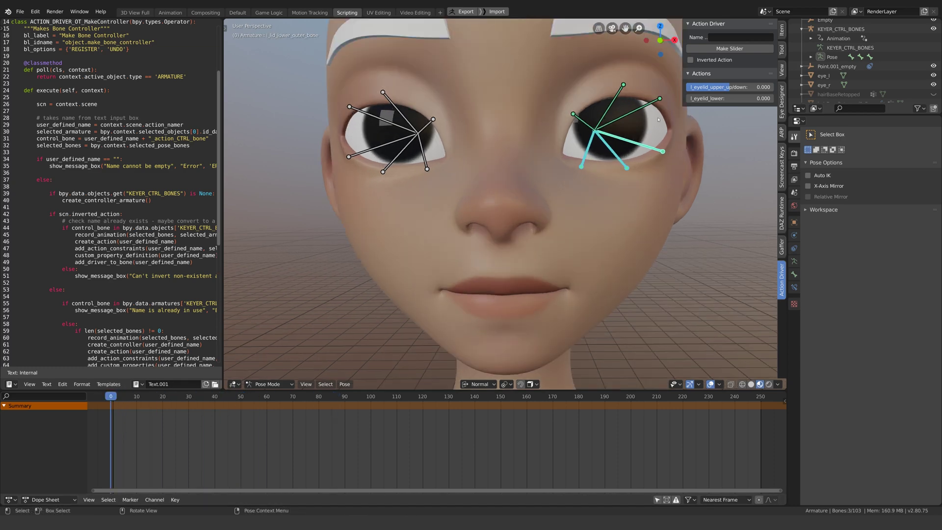
middle_click_drag(568, 130, 491, 154, "shift")
left_click(487, 145)
left_click(535, 121, "shift")
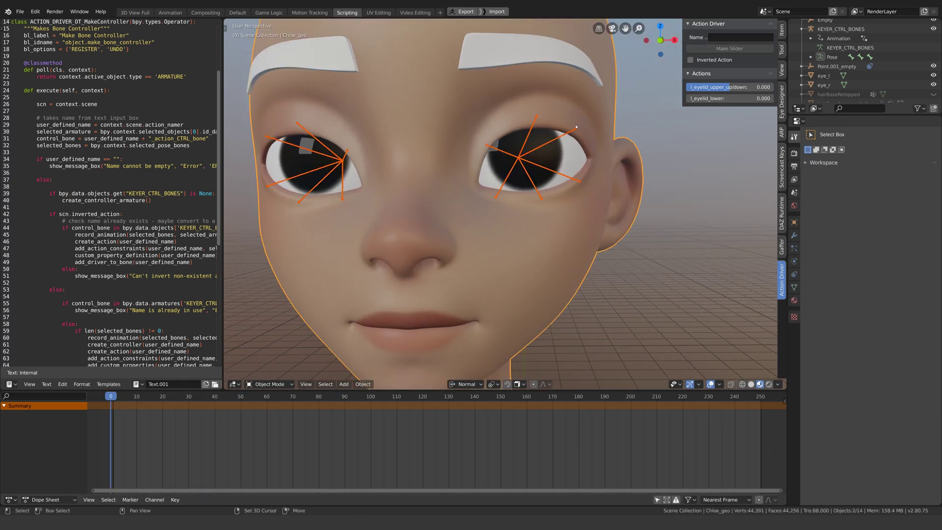
left_click(576, 129, "shift")
key("r")
key("r")
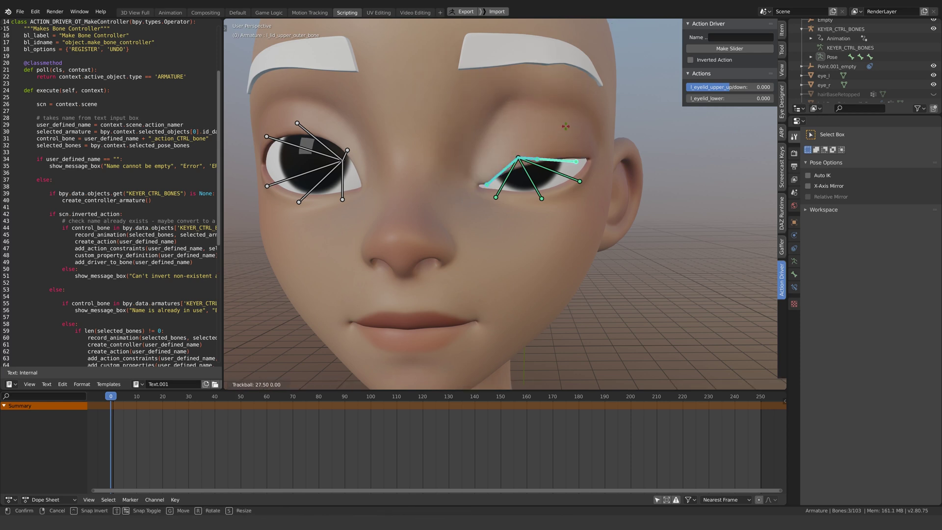
key("Return")
Step: Create a slider named l_eyelid_example with only the upper mid lid bone selected and try it
left_click(723, 37)
type("l_e")
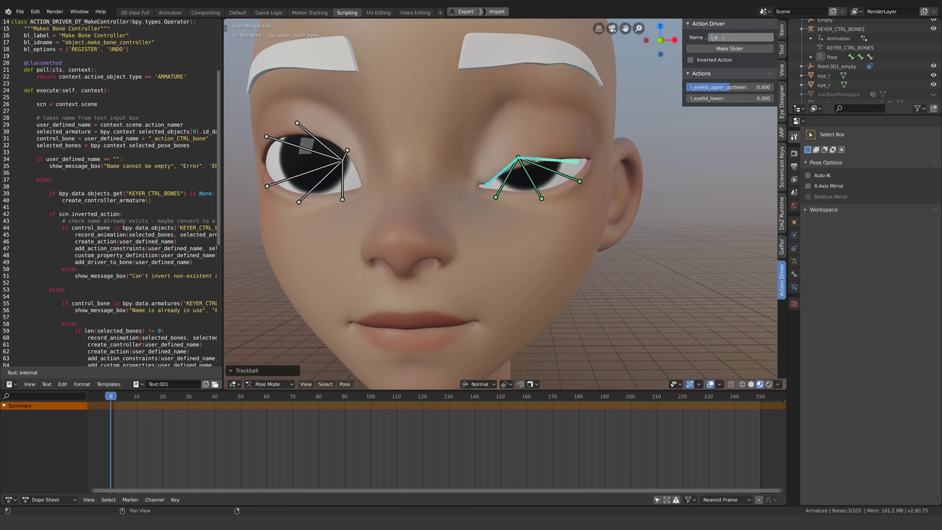
type("yelid_example")
key("Return")
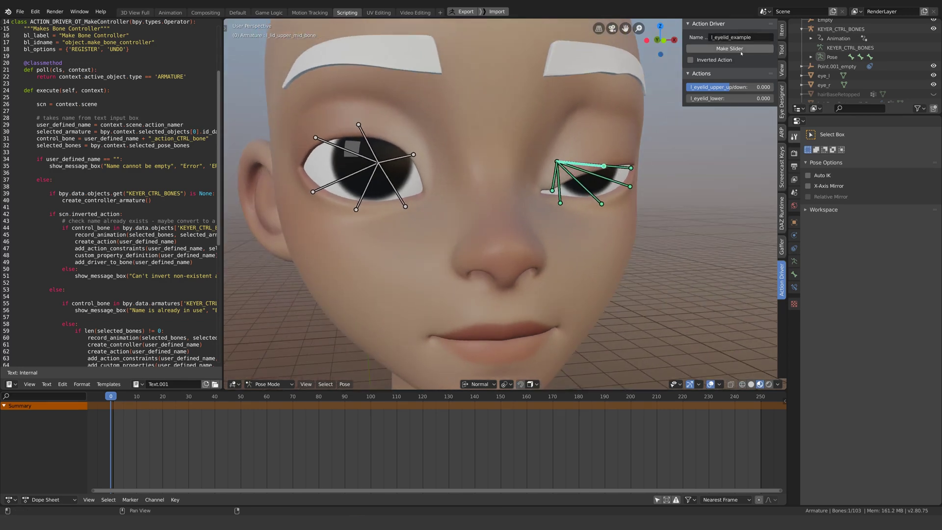
left_click(729, 49)
middle_click_drag(714, 153, 689, 156)
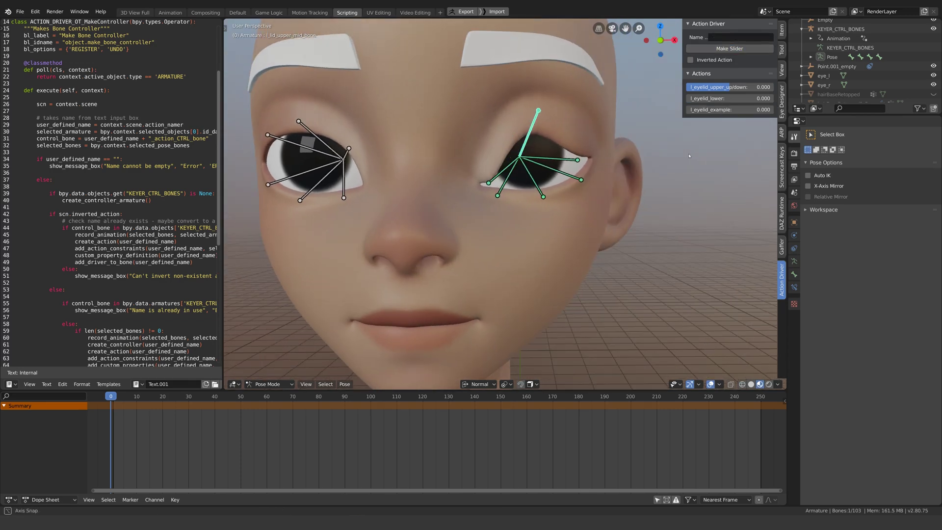
mouse_move(703, 110)
left_mouse_down()
mouse_move(791, 110)
mouse_move(696, 109)
left_mouse_up()
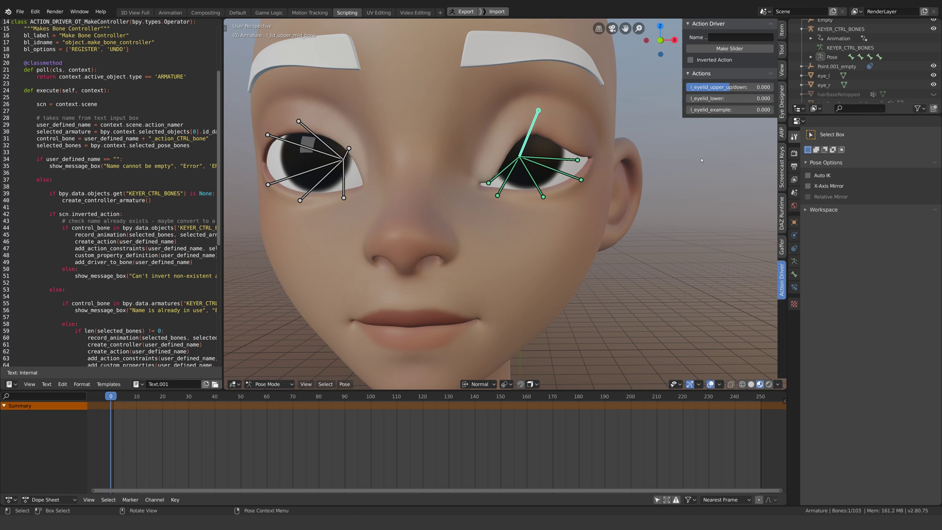
Step: Clear the rotation of all the armature's bones and deselect them
scroll(662, 147, "down", 2)
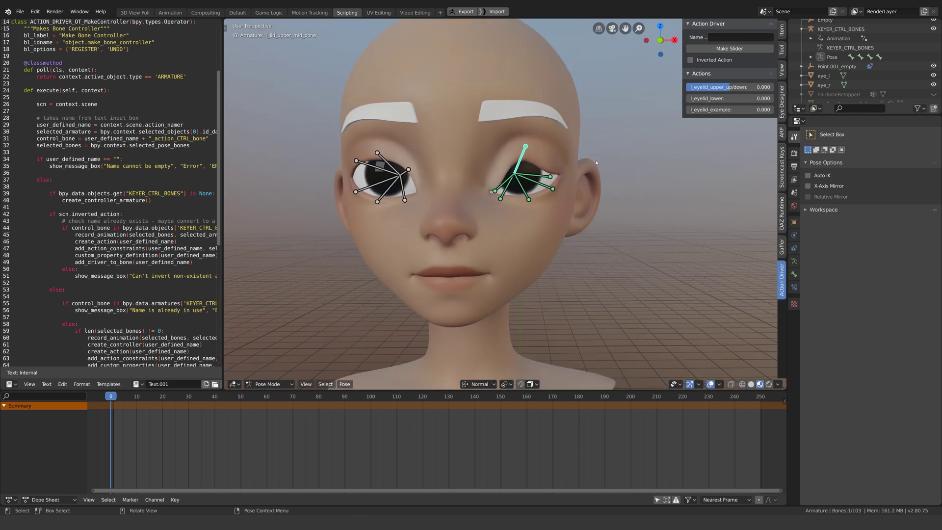
key("a")
key("alt+r")
key("alt+a")
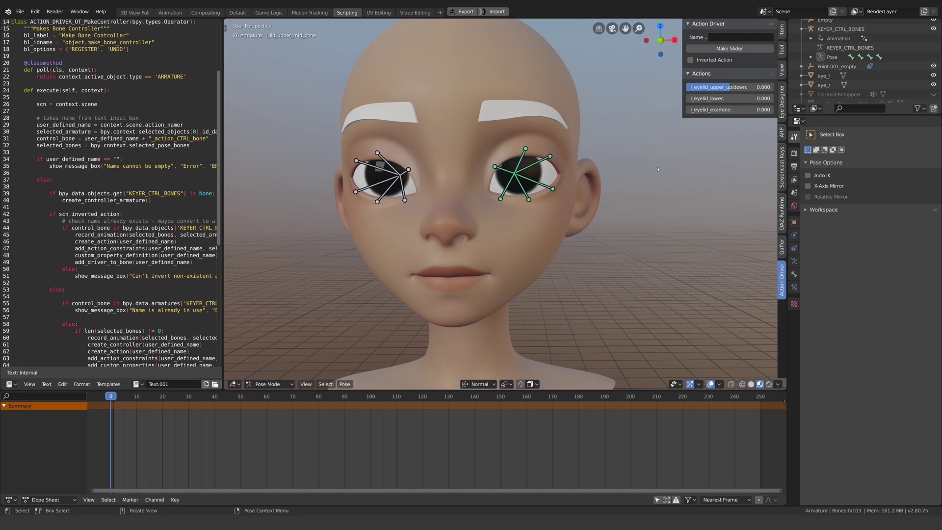
Step: Select the left eye's upper mid lid bone and rotate it downward over the iris with the Trackball rotation
scroll(657, 169, "up", 3)
scroll(574, 130, "down", 2)
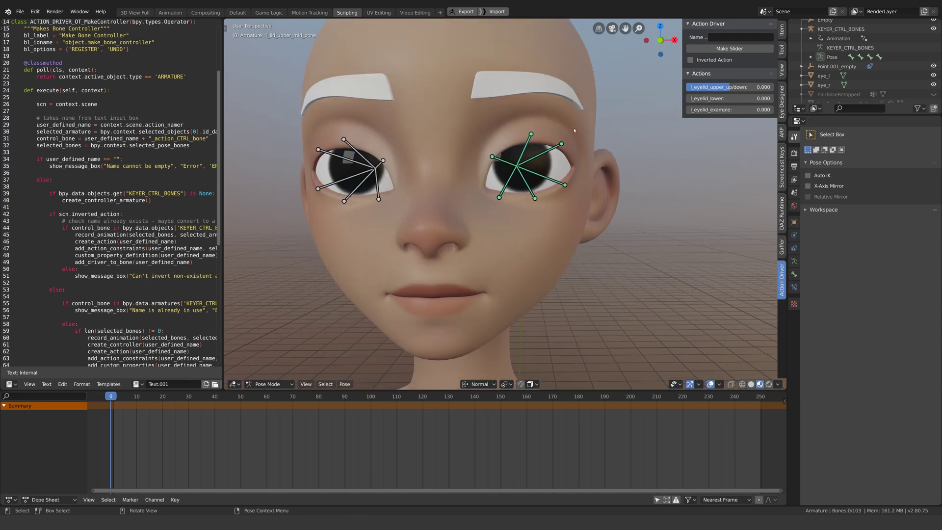
left_click(533, 133)
key("r")
key("r")
left_click(533, 183)
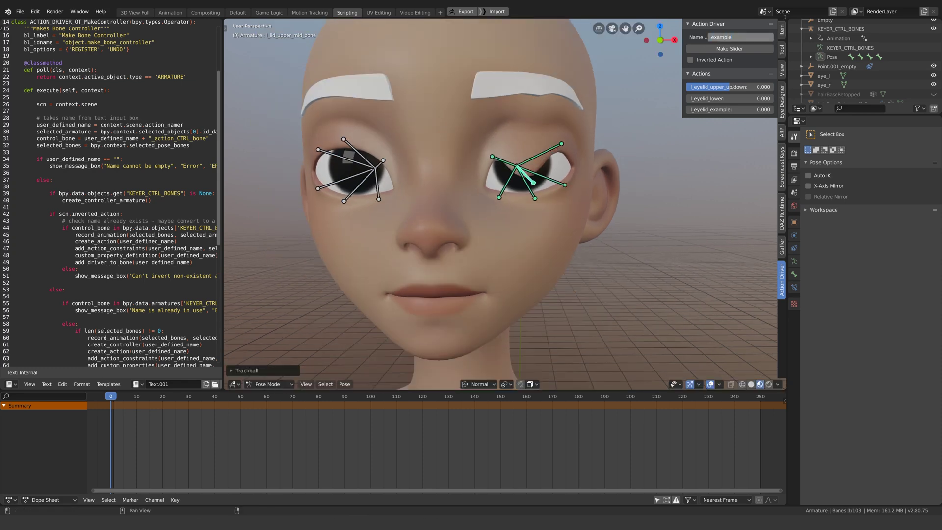
Step: Create a slider named example from the upper mid lid bone's pose, checking the bone's rotation values before and after
left_click(782, 31)
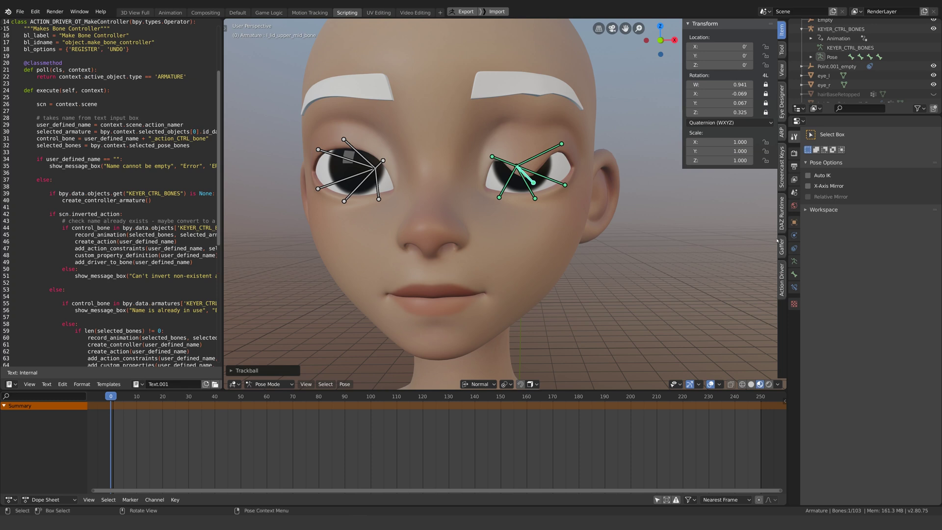
left_click(782, 279)
key("alt+r")
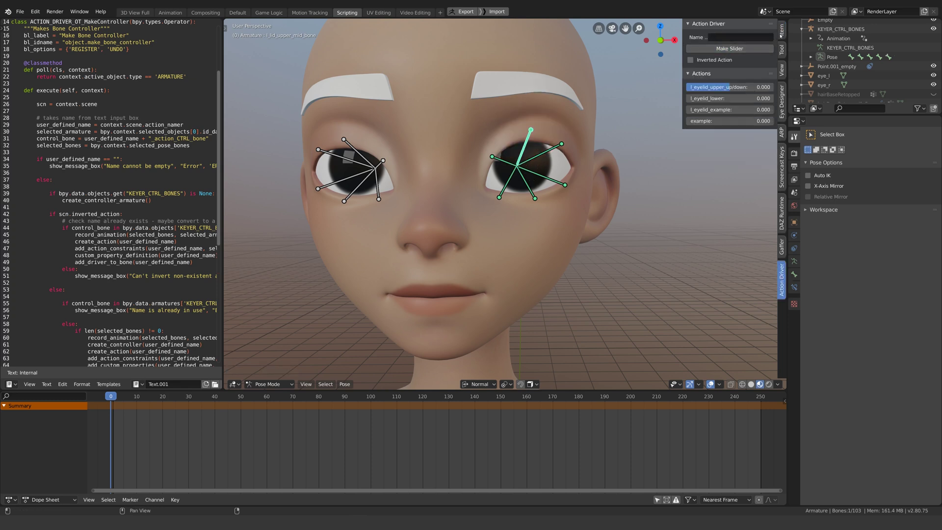
left_click(781, 35)
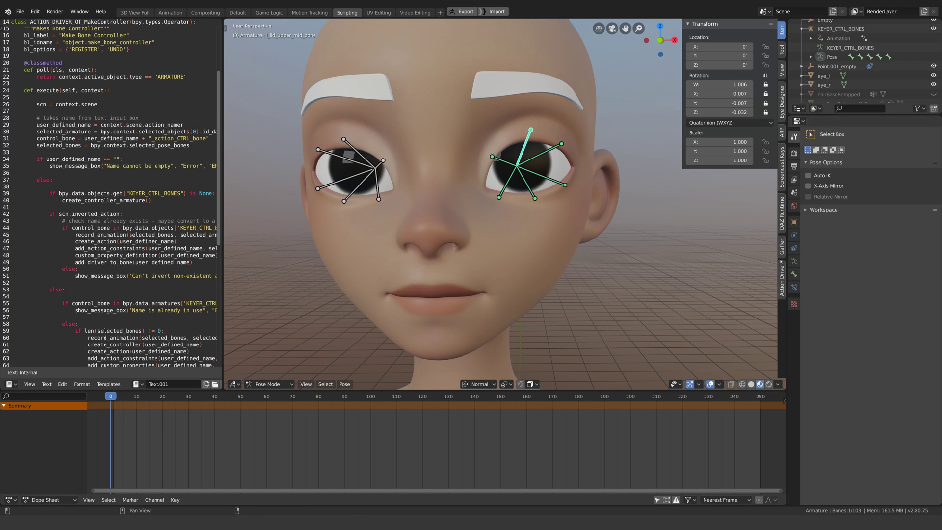
left_click(782, 275)
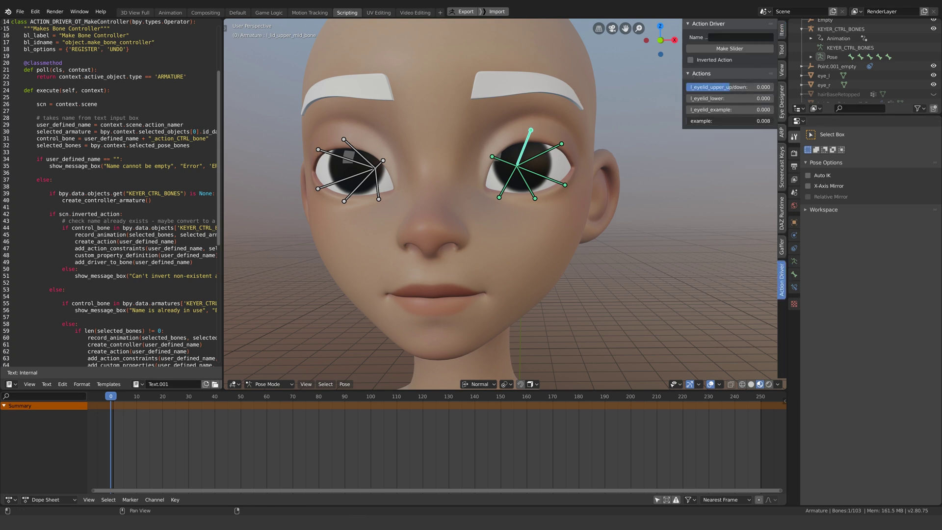
Step: Try the example slider, and add an inverted action to the example2 slider from the upper mid lid bone's rotated pose
mouse_move(687, 120)
left_mouse_down()
mouse_move(772, 121)
mouse_move(688, 121)
left_mouse_up()
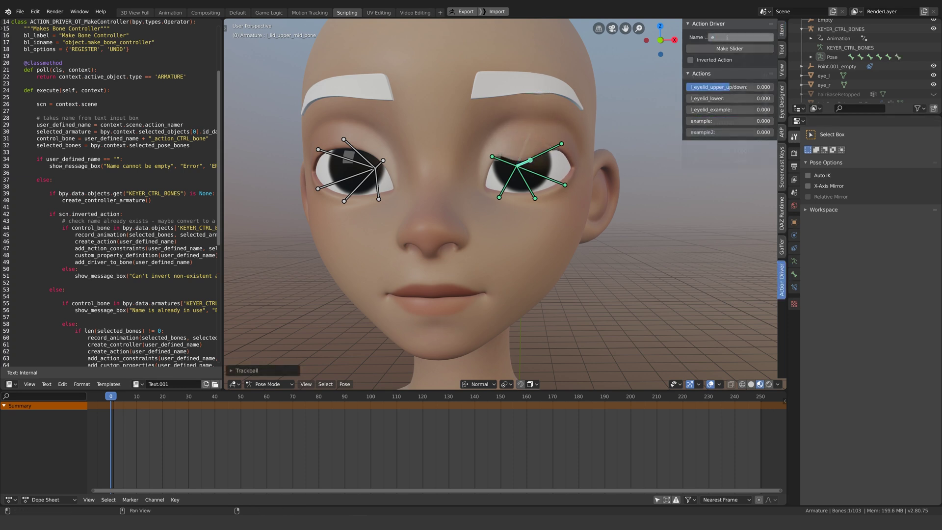
left_click(727, 37)
type("example2")
key("Return")
left_click(723, 49)
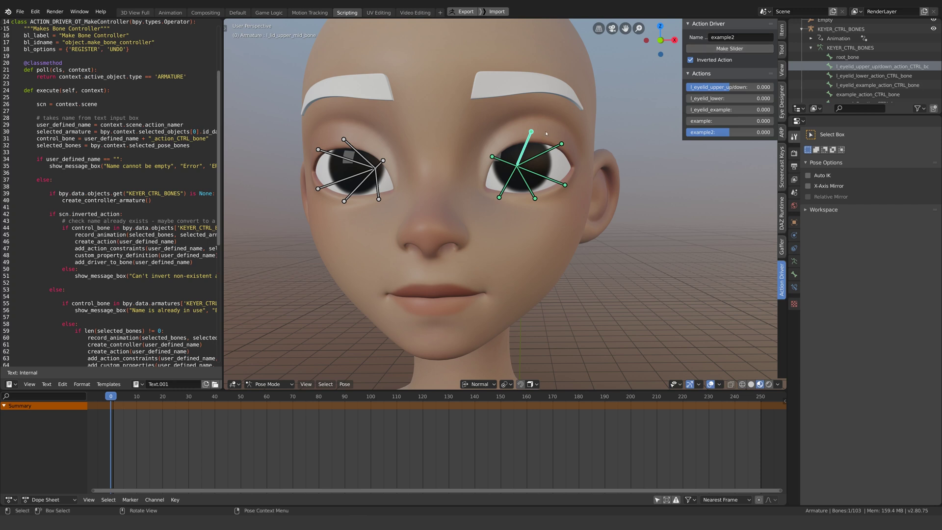
Step: Rotate the upper mid lid bone toward the outer eye corner with Trackball and make another inverted action for example2 from that pose
key("r")
key("r")
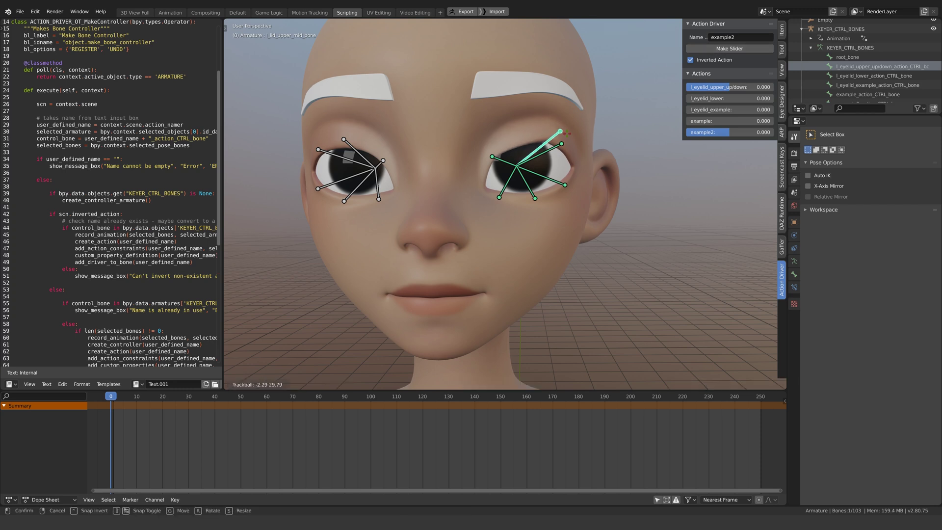
left_click(553, 130)
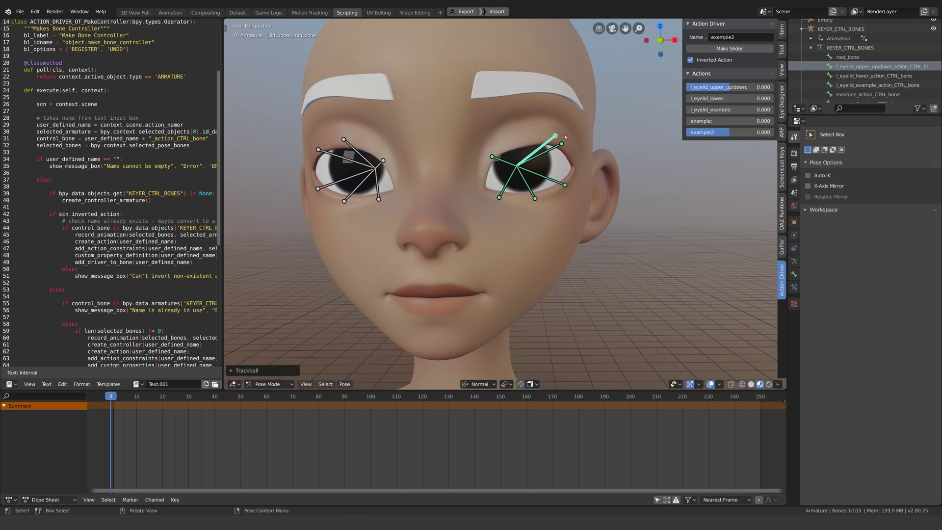
left_click(727, 51)
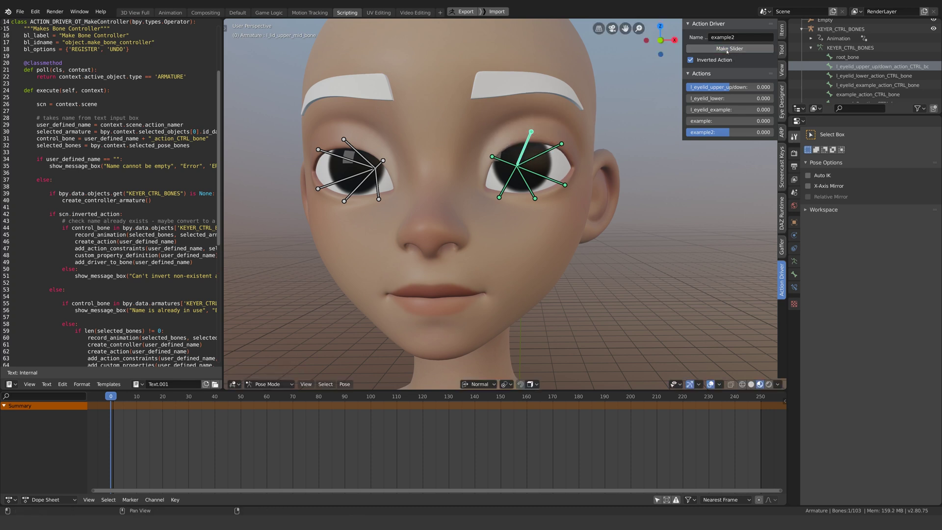
left_click(727, 49)
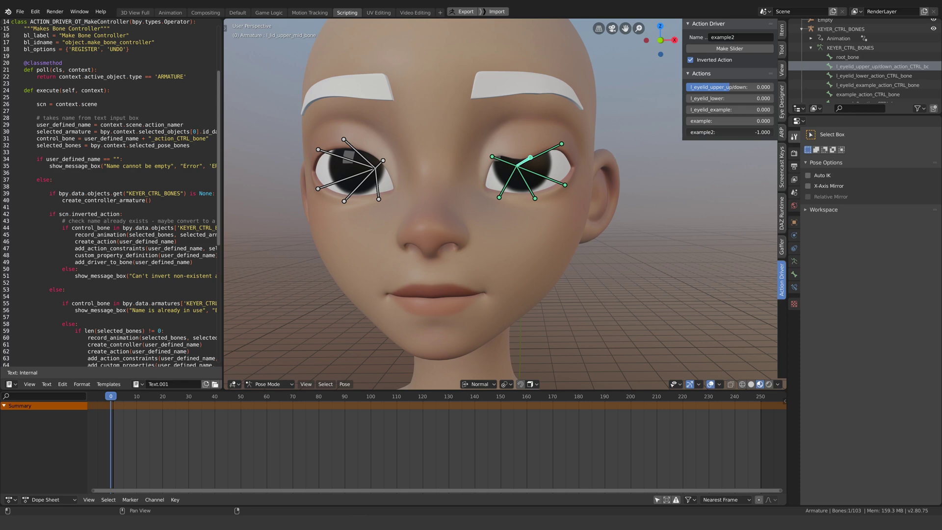
Step: Set the example2 slider to about -0.166 and examine the upper mid lid bone's example2 and inverted action constraints
left_click_drag(687, 132, 722, 132)
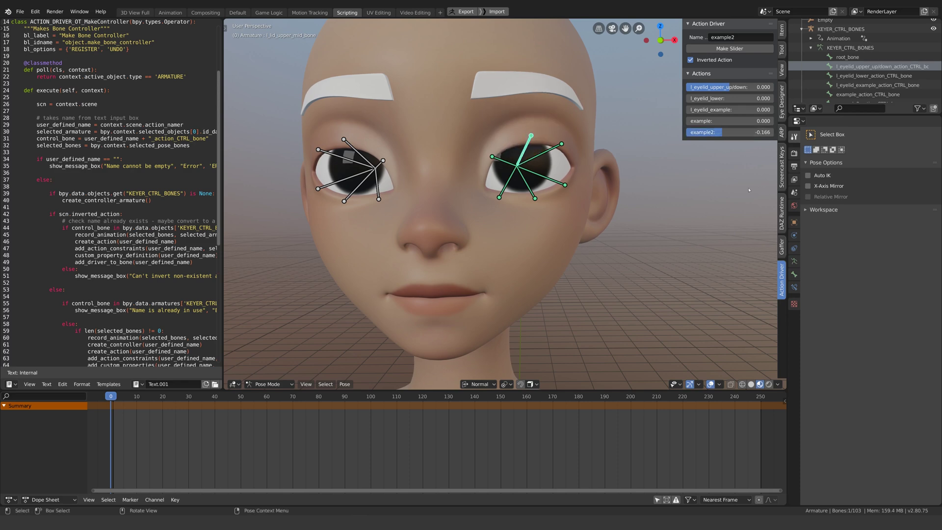
left_click(794, 288)
scroll(829, 291, "down", 5)
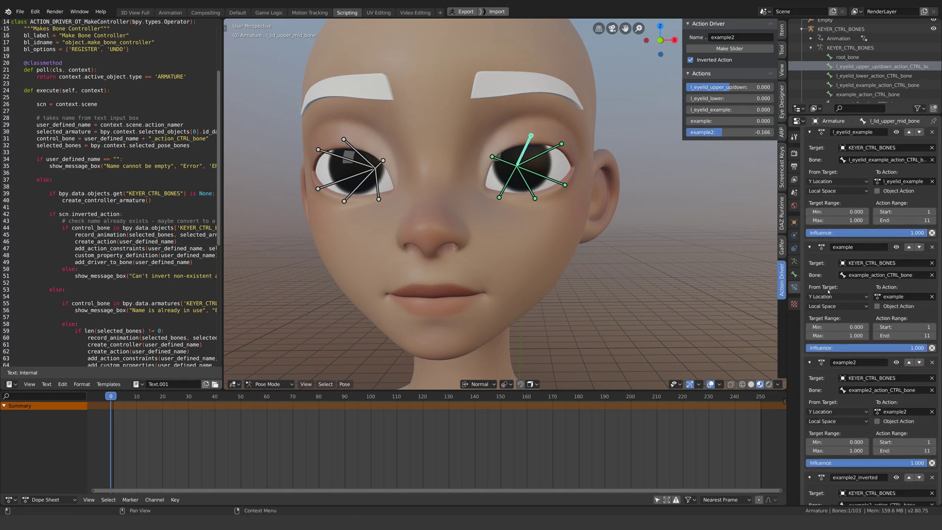
scroll(828, 290, "down", 5)
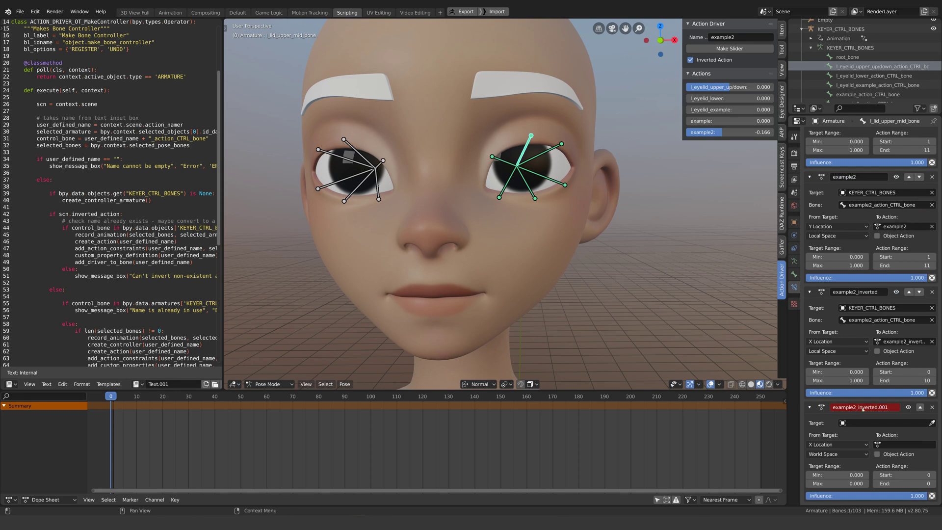